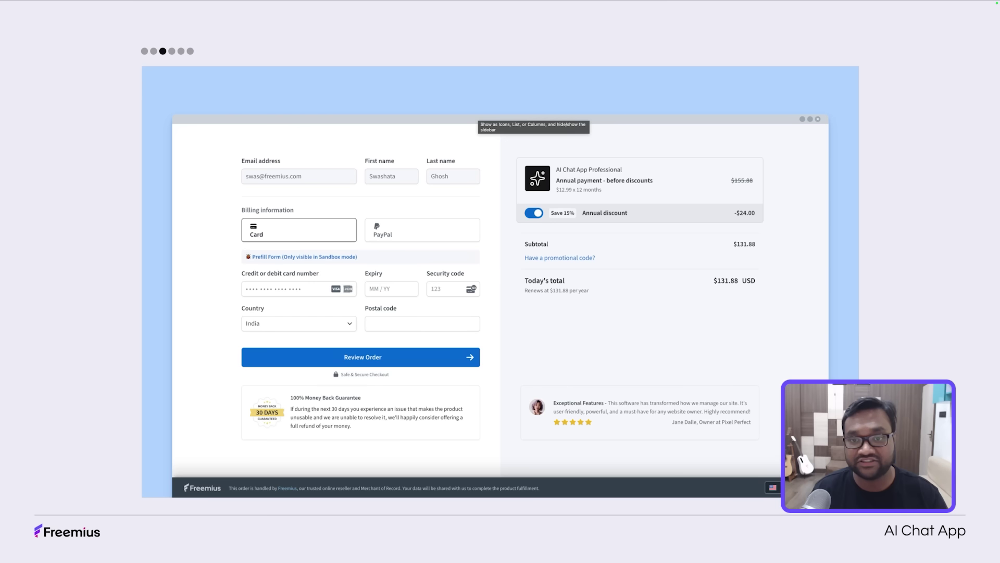
# - Advance the Freemius slides to the slide with the app's Billing page screenshot
pyautogui.click(480, 117)
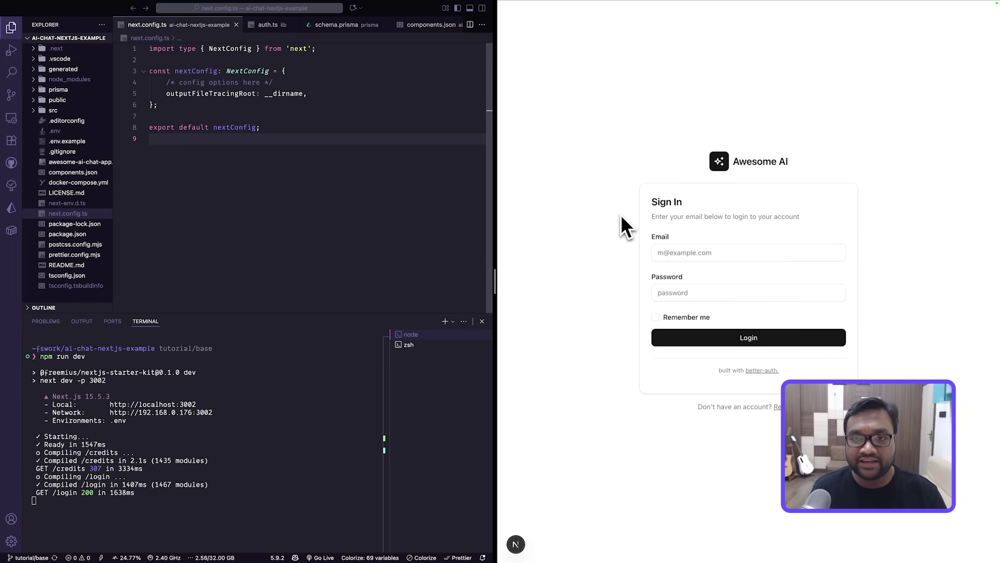
# - Load localhost:3002/chat and confirm the dev server compiled the chat route
pyautogui.moveTo(612, 4)
pyautogui.doubleClick(607, 36)
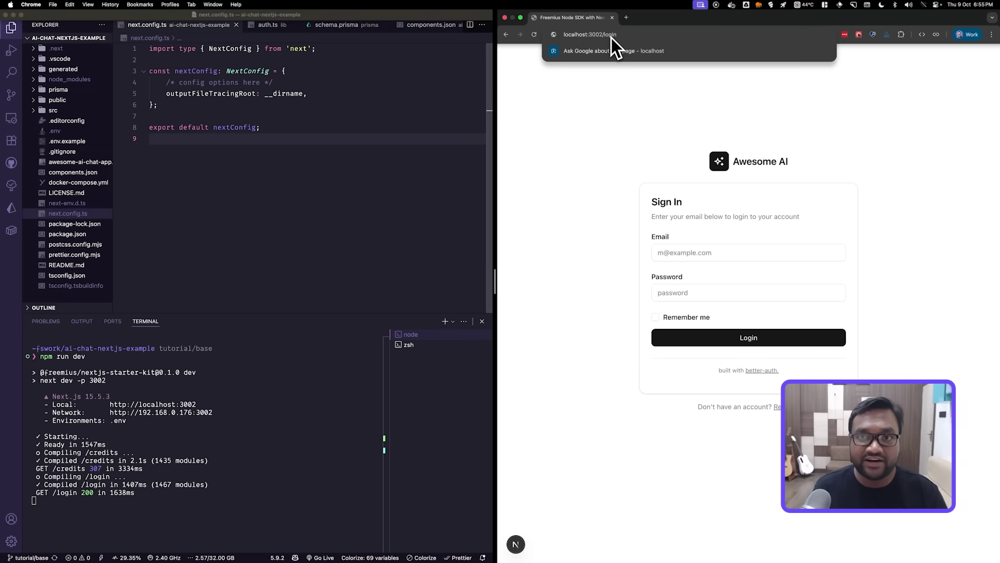
pyautogui.write('cha')
pyautogui.press('Return')
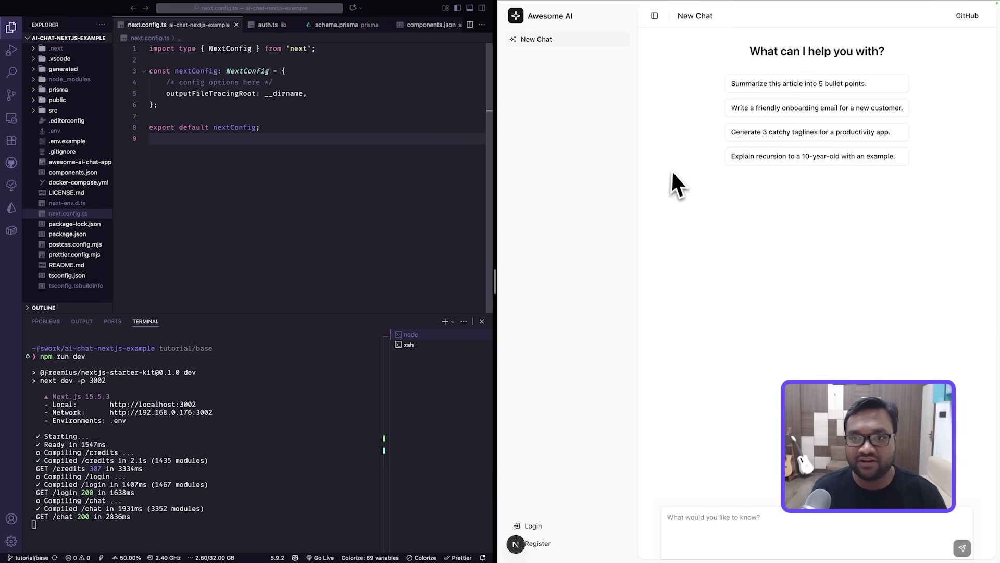
pyautogui.click(235, 417)
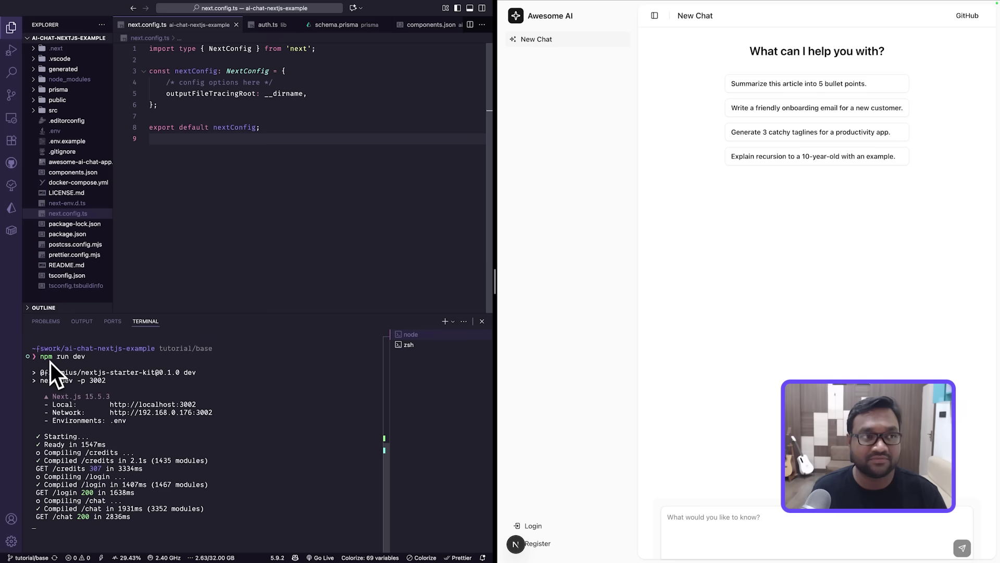
pyautogui.click(709, 221)
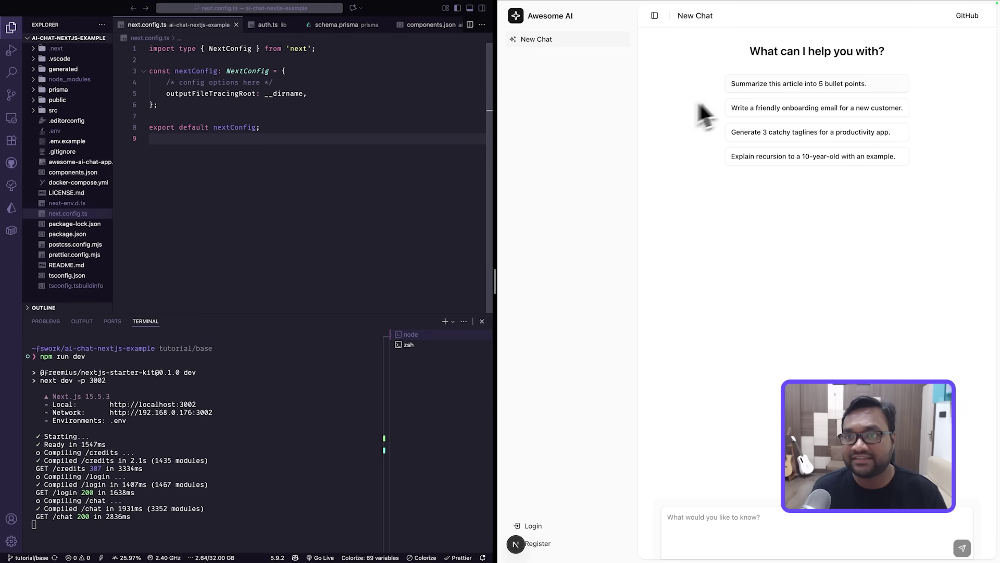
# - Send the 'Summarize this article into 5 bullet points.' prompt, then choose Sign up at login
pyautogui.click(752, 89)
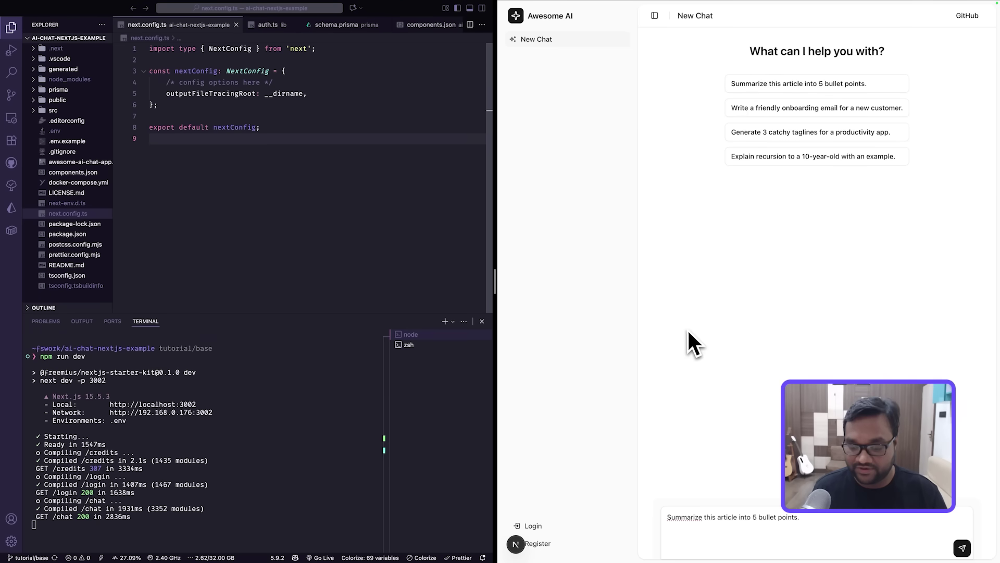
pyautogui.press('Return')
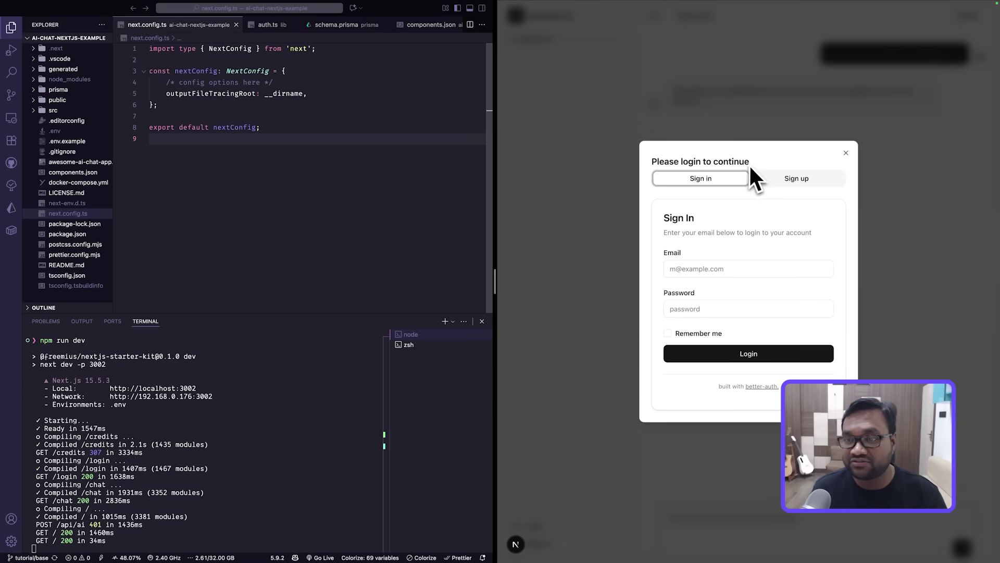
pyautogui.click(790, 178)
# - Autofill the name and email, enter and confirm a password, and create the account
pyautogui.click(690, 221)
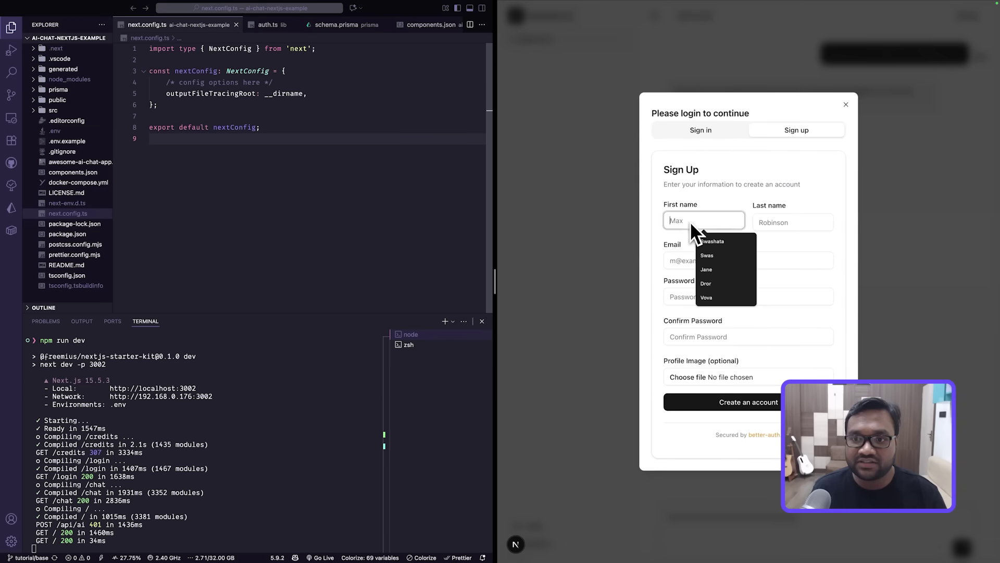
pyautogui.click(721, 239)
pyautogui.click(781, 226)
pyautogui.click(797, 242)
pyautogui.click(719, 266)
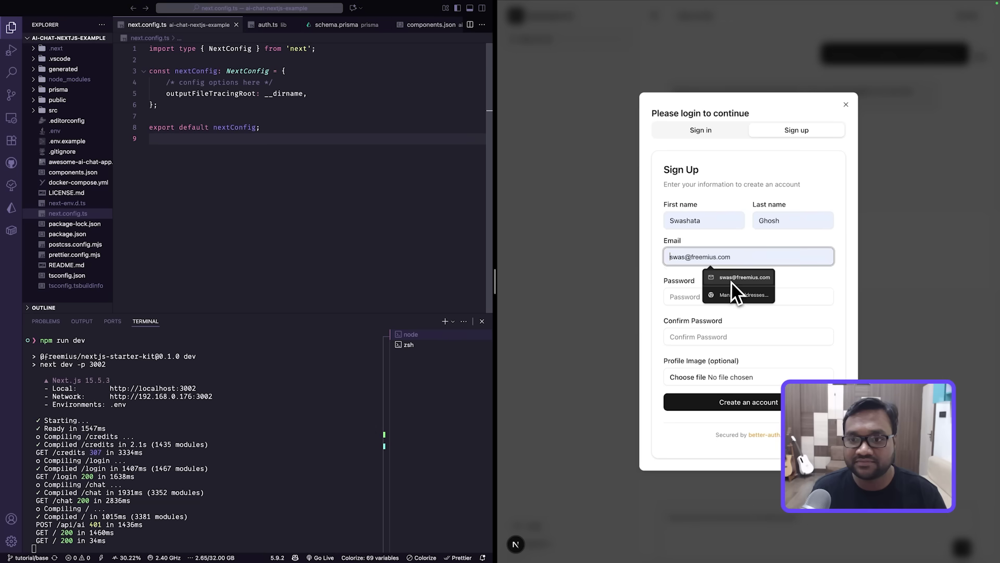
pyautogui.click(716, 296)
pyautogui.write('pass')
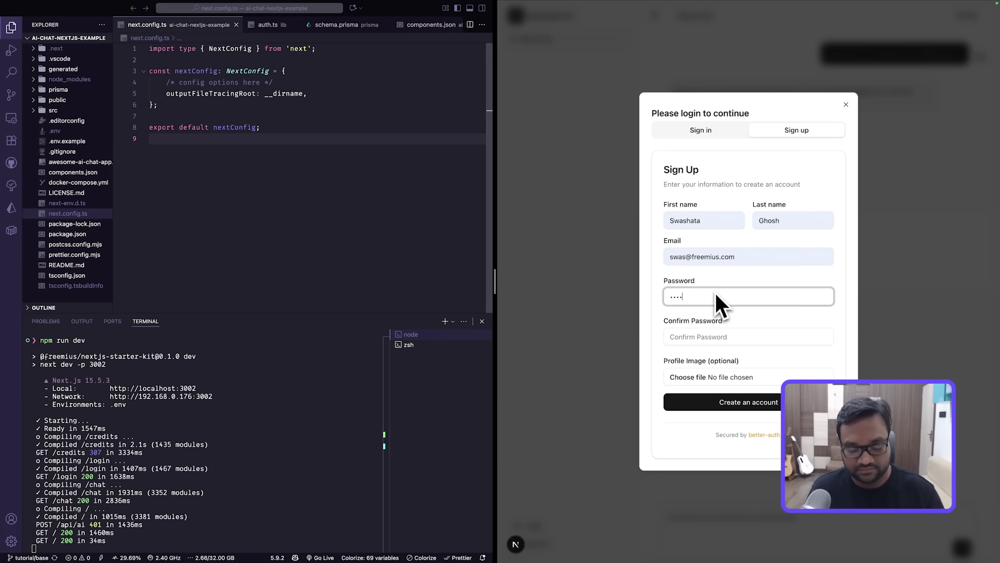
pyautogui.write('rd')
pyautogui.click(714, 336)
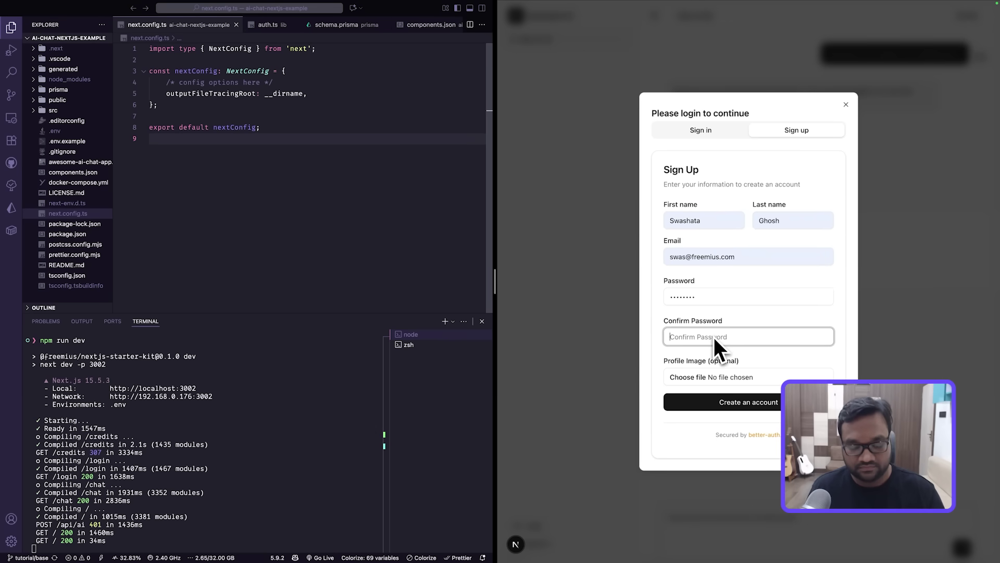
pyautogui.write('pas')
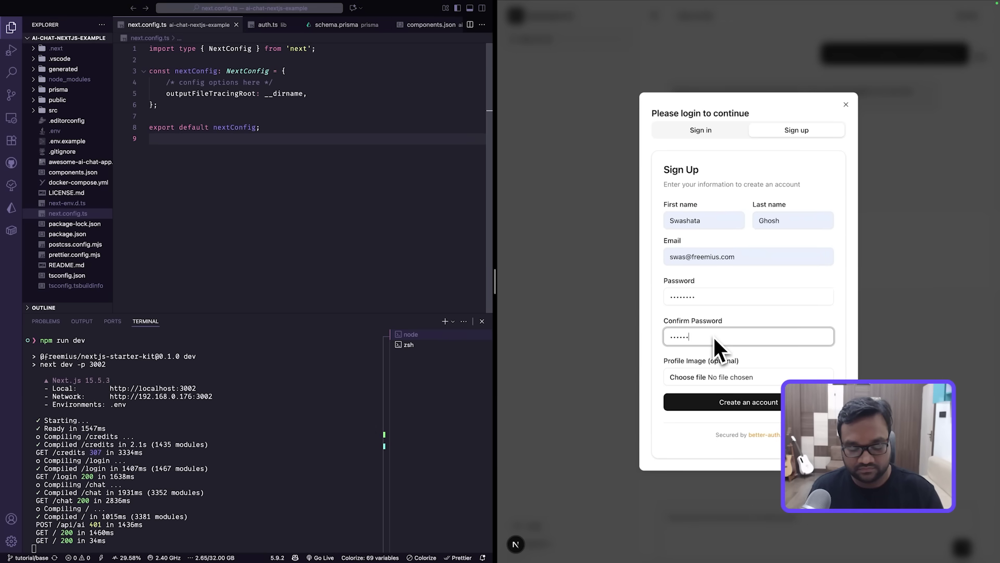
pyautogui.write('rd')
pyautogui.click(731, 399)
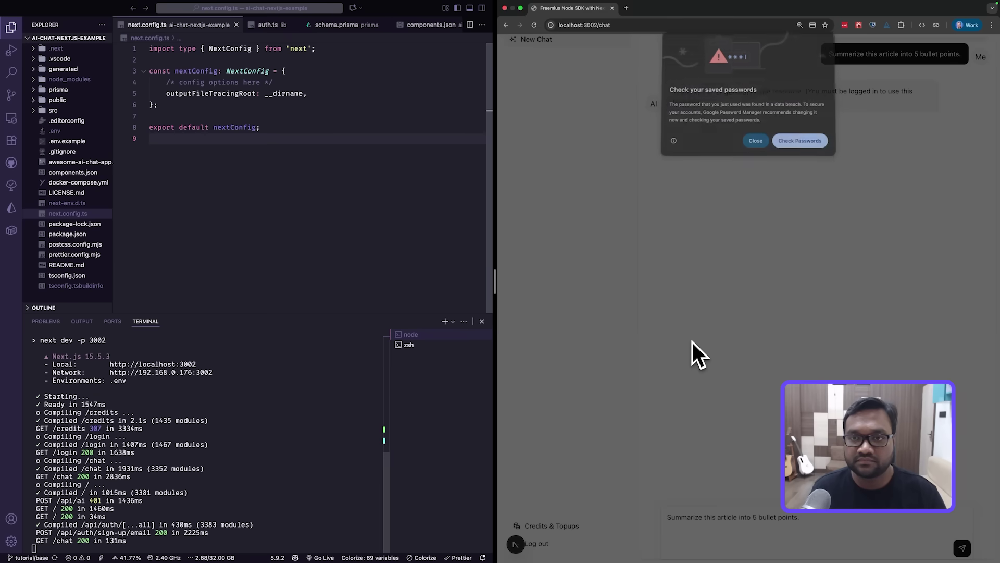
# - Dismiss Chrome's password popup, send the summary prompt in a new chat, and confirm 50 credits remain
pyautogui.click(752, 141)
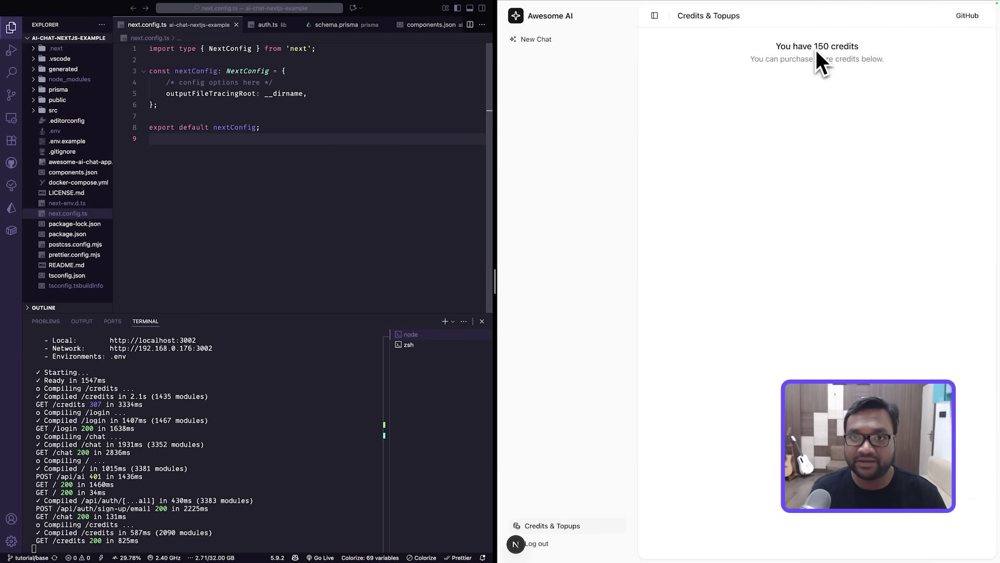
pyautogui.click(577, 42)
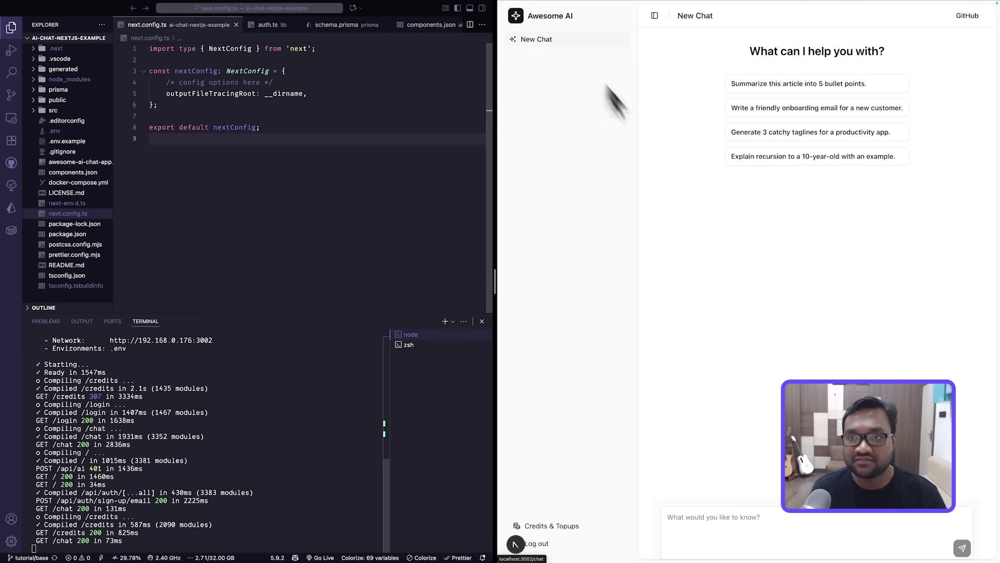
pyautogui.click(782, 90)
pyautogui.press('Return')
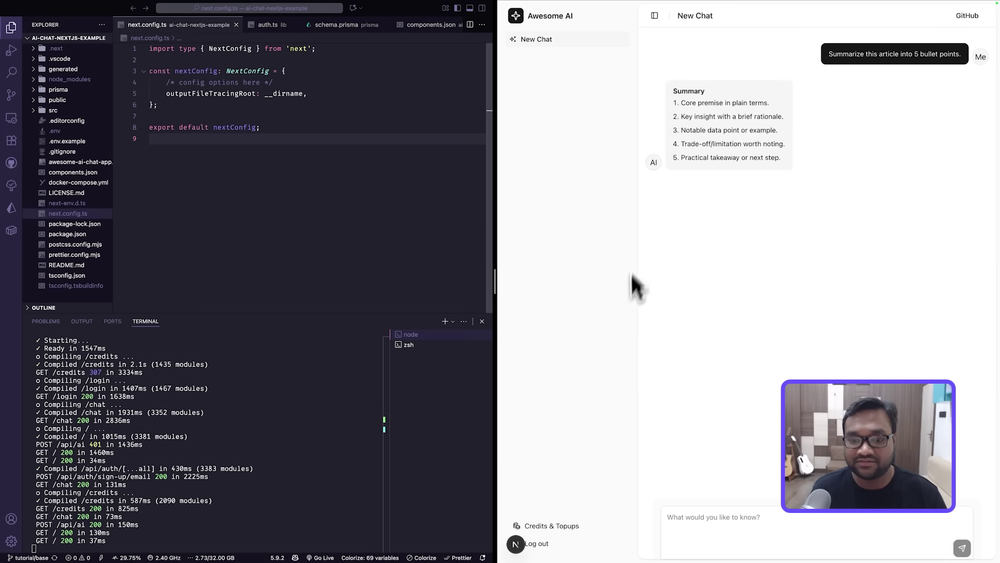
pyautogui.click(564, 525)
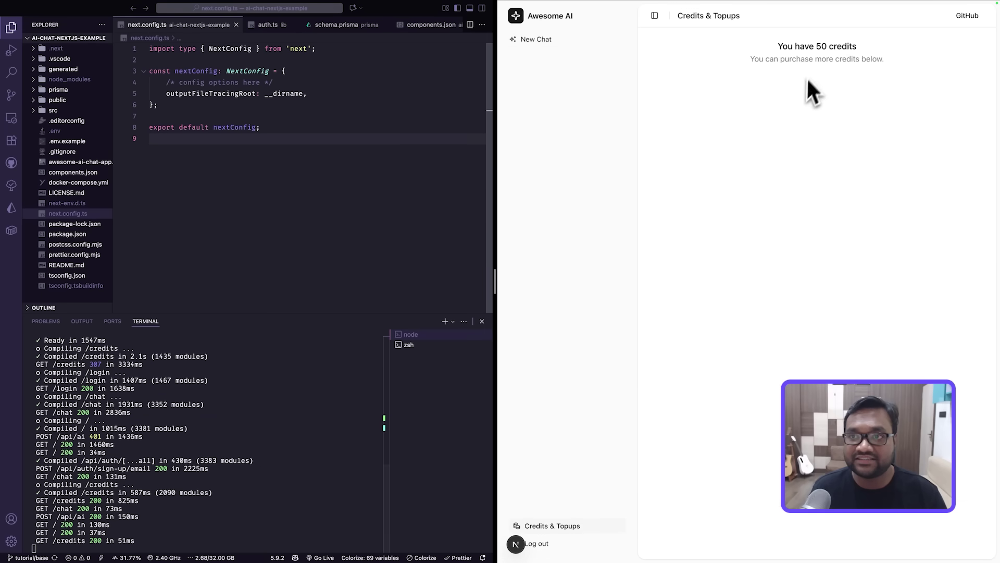
pyautogui.moveTo(799, 48); pyautogui.dragTo(860, 47)
pyautogui.click(860, 47)
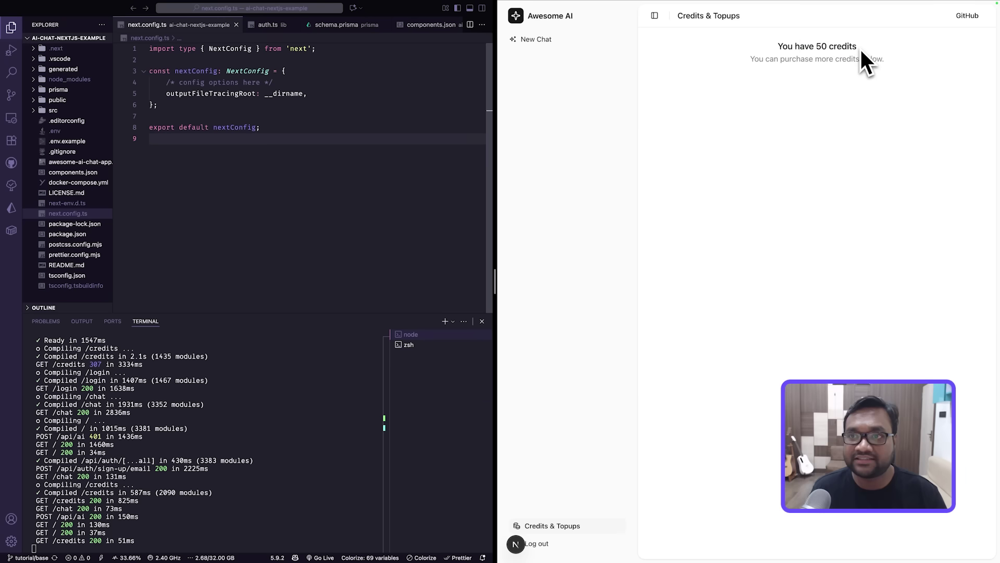
# - Send the onboarding email suggestion in a new chat and confirm credits at -50
pyautogui.click(571, 39)
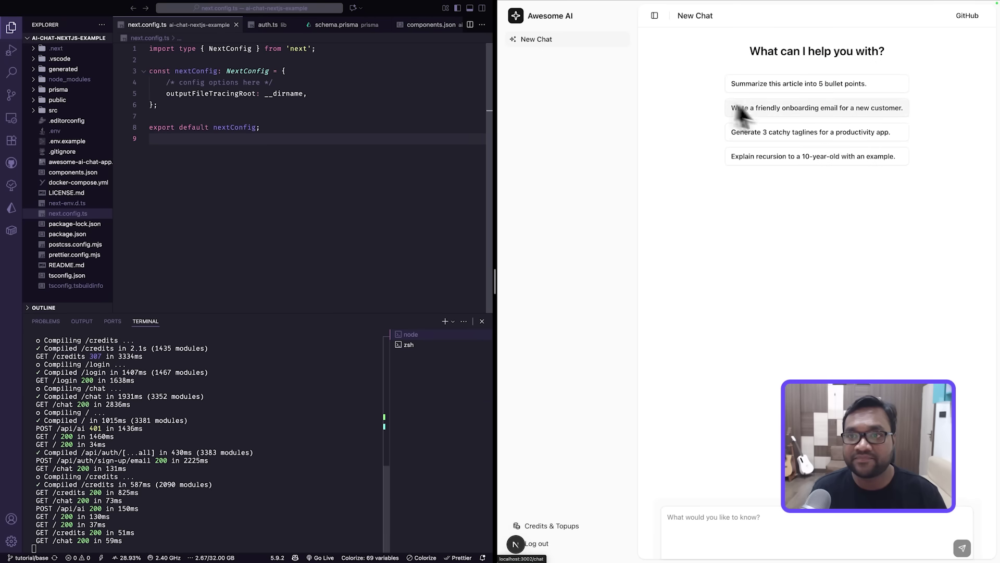
pyautogui.click(772, 111)
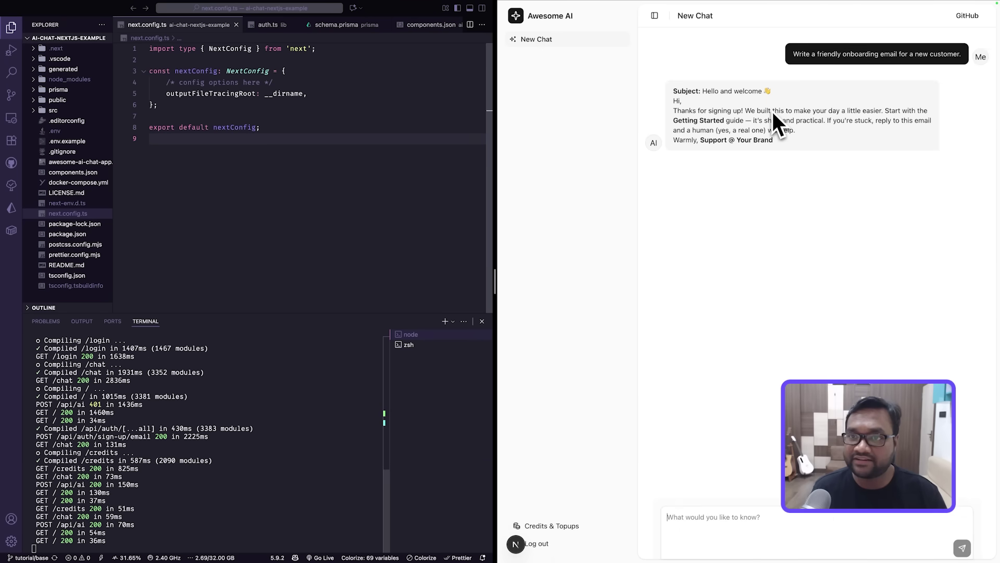
pyautogui.click(563, 526)
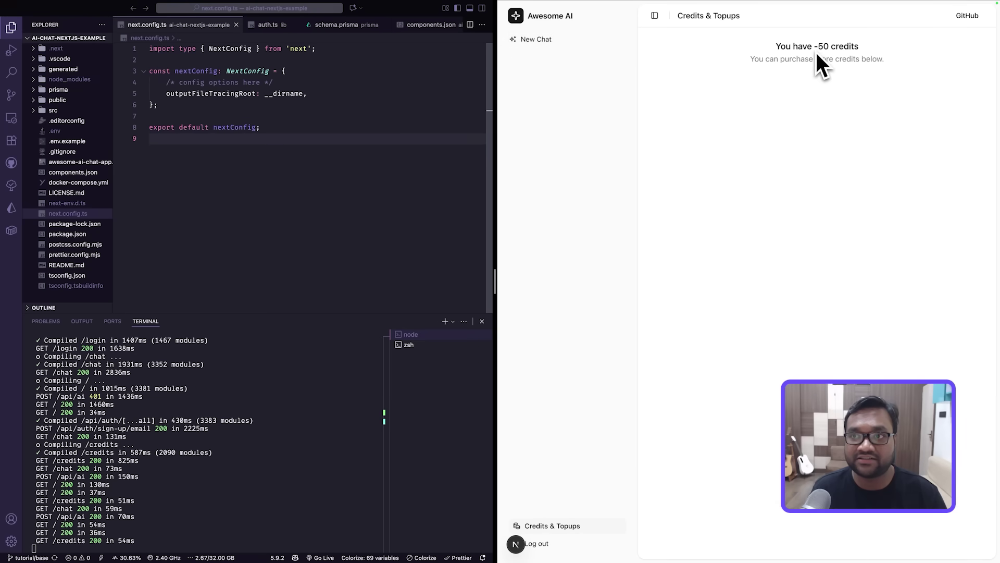